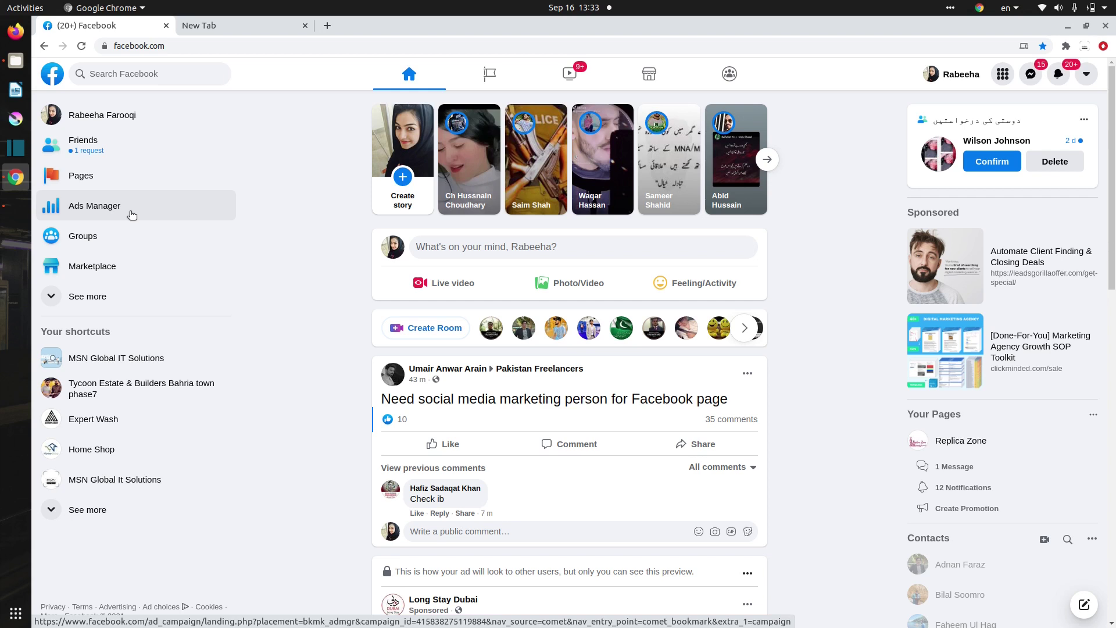
Open Ads Manager from the left sidebar of the Facebook home feed
left_click(93, 215)
Go to business.facebook.com in the new tab and start adding a person in People settings
left_click(233, 22)
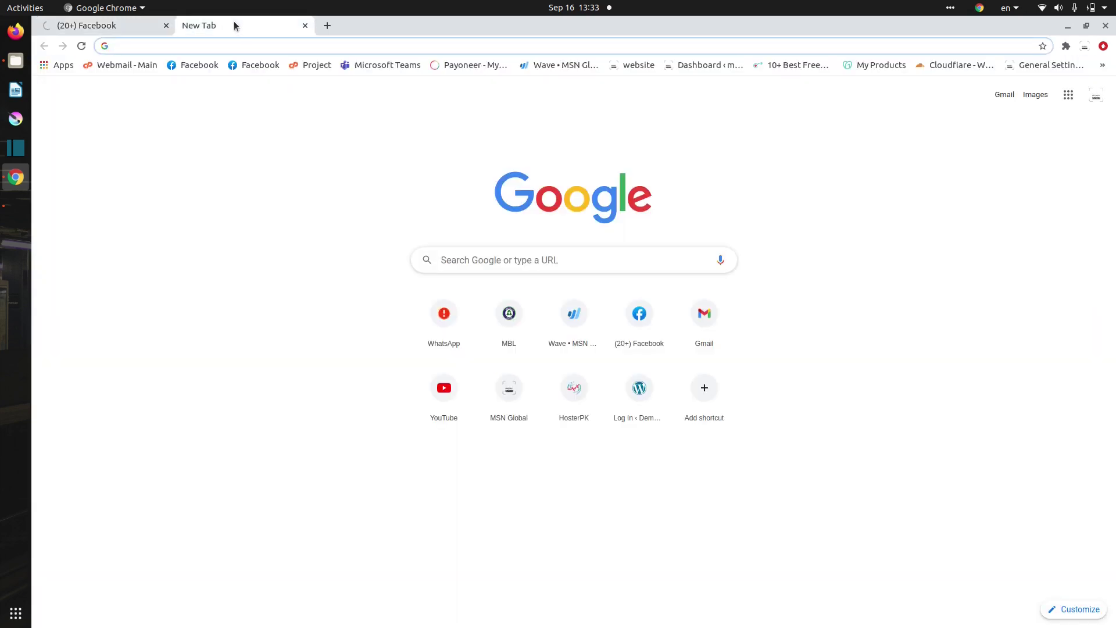
type("busi")
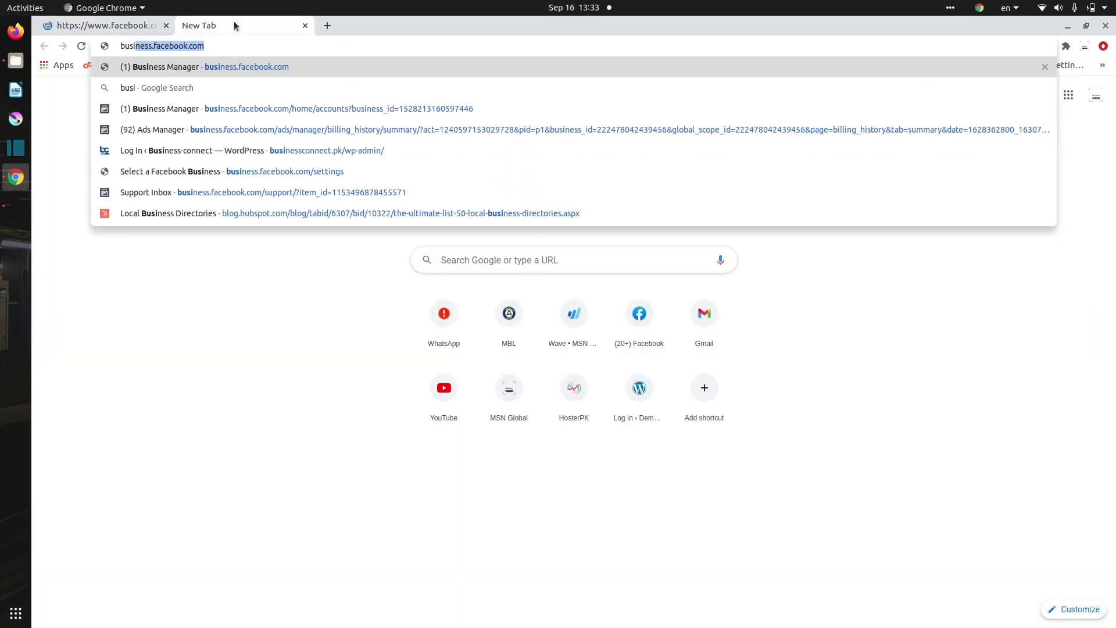
key("Return")
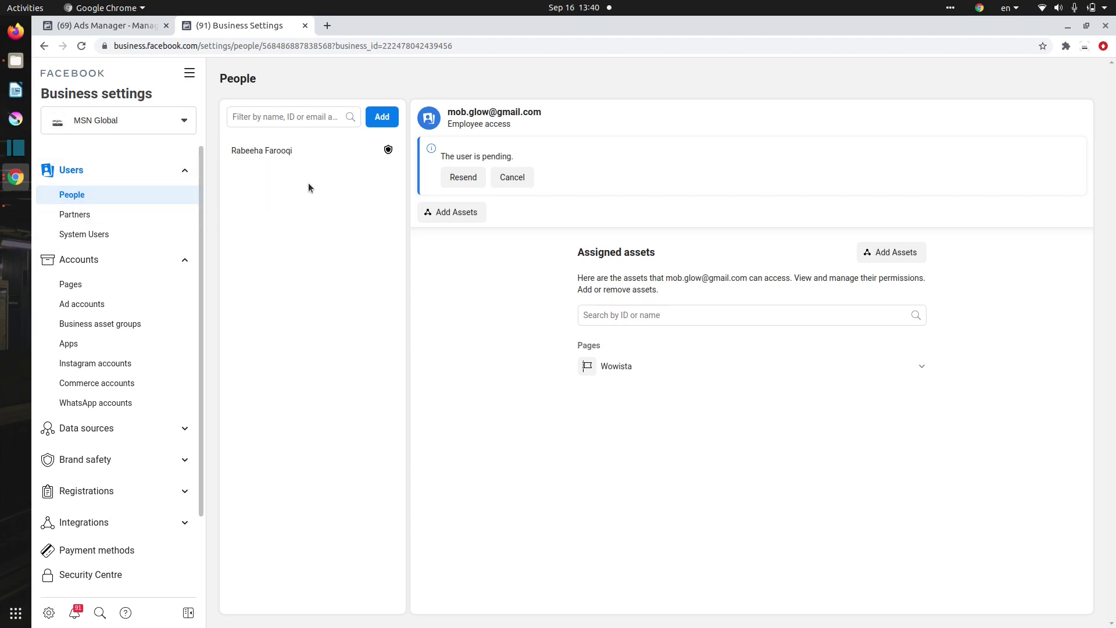
left_click(382, 119)
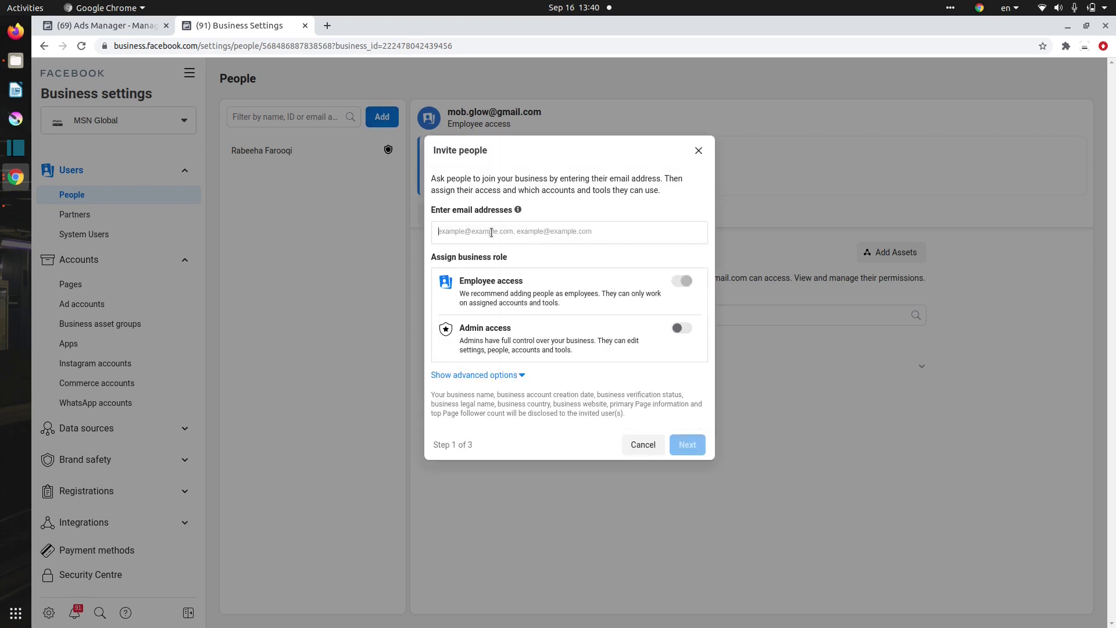
Enter the new employee's e-mail address, keep Employee access, and continue to access assignment
left_click(491, 233)
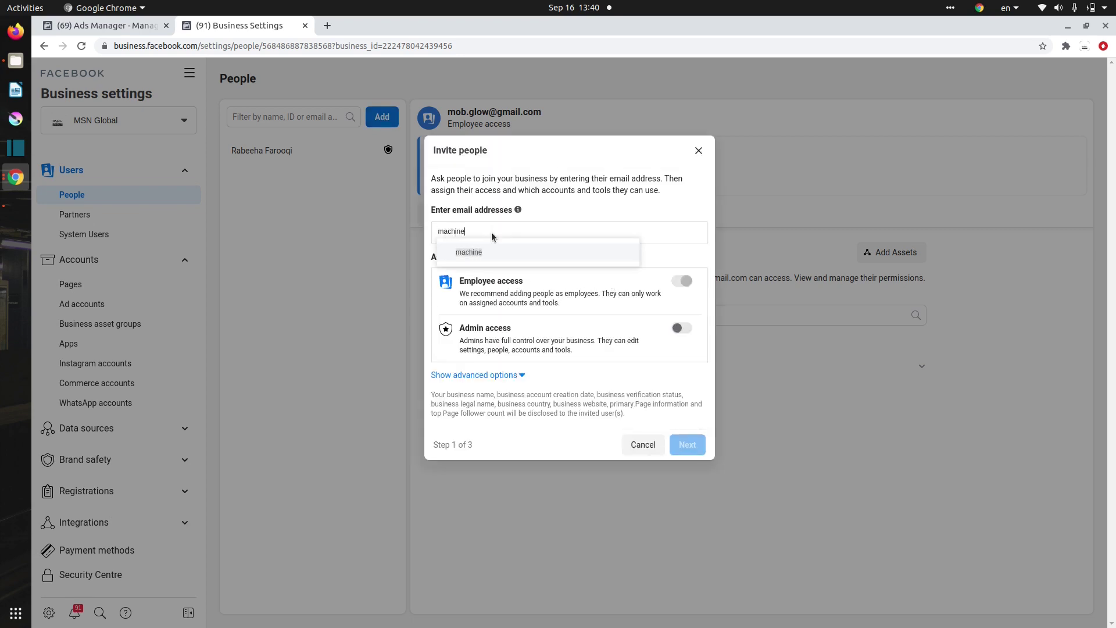
key("Return")
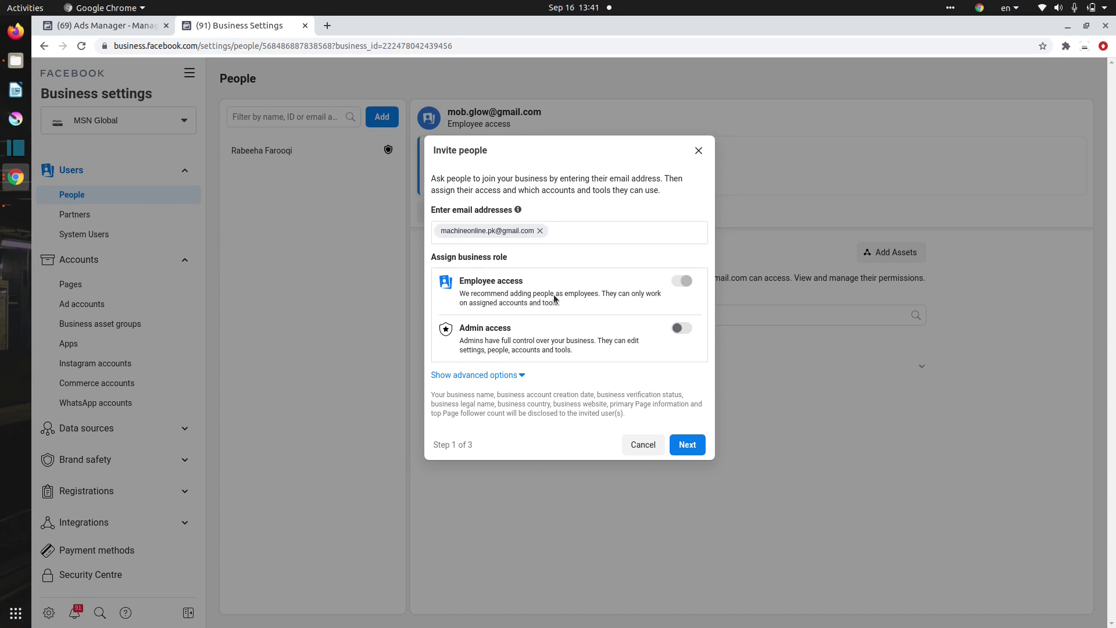
left_click(688, 445)
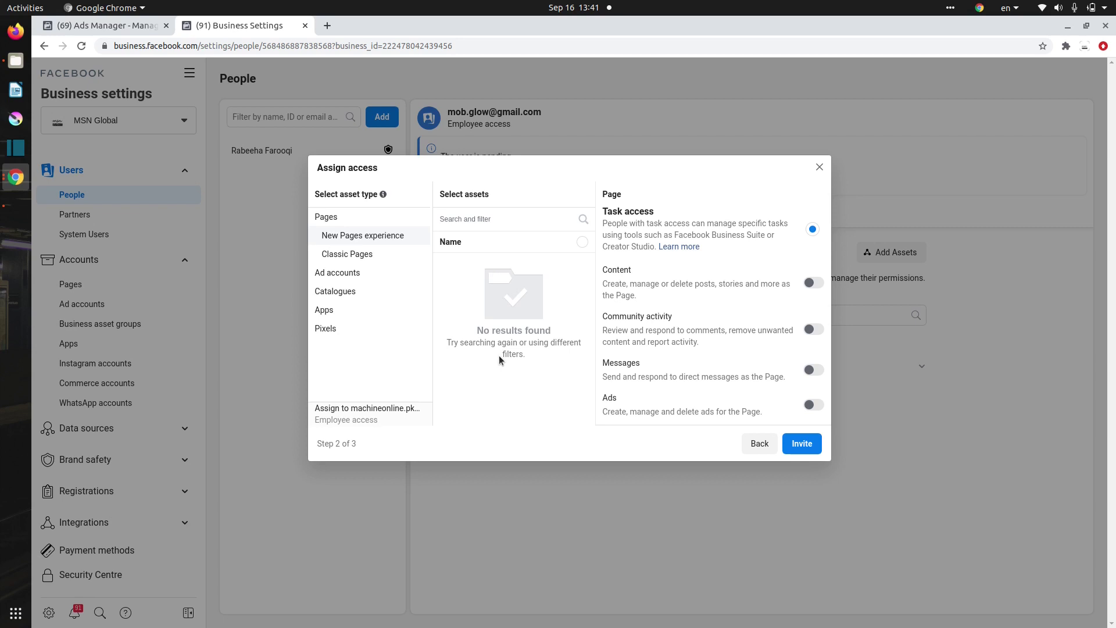
Select the Wowista Classic Page and switch on Publish content under partial access
left_click(349, 257)
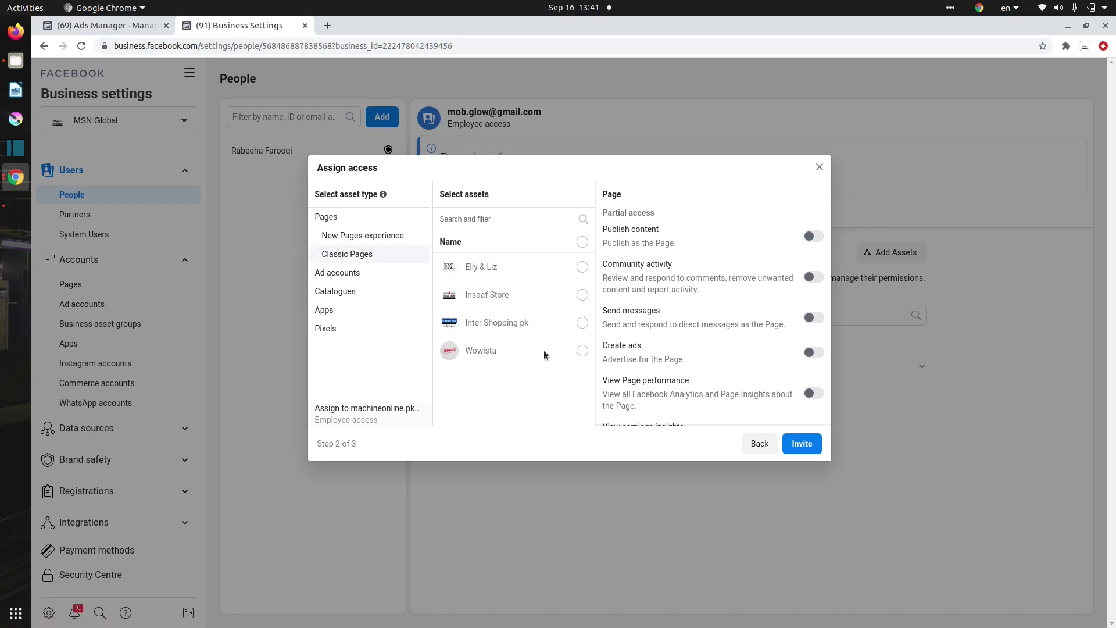
left_click(582, 350)
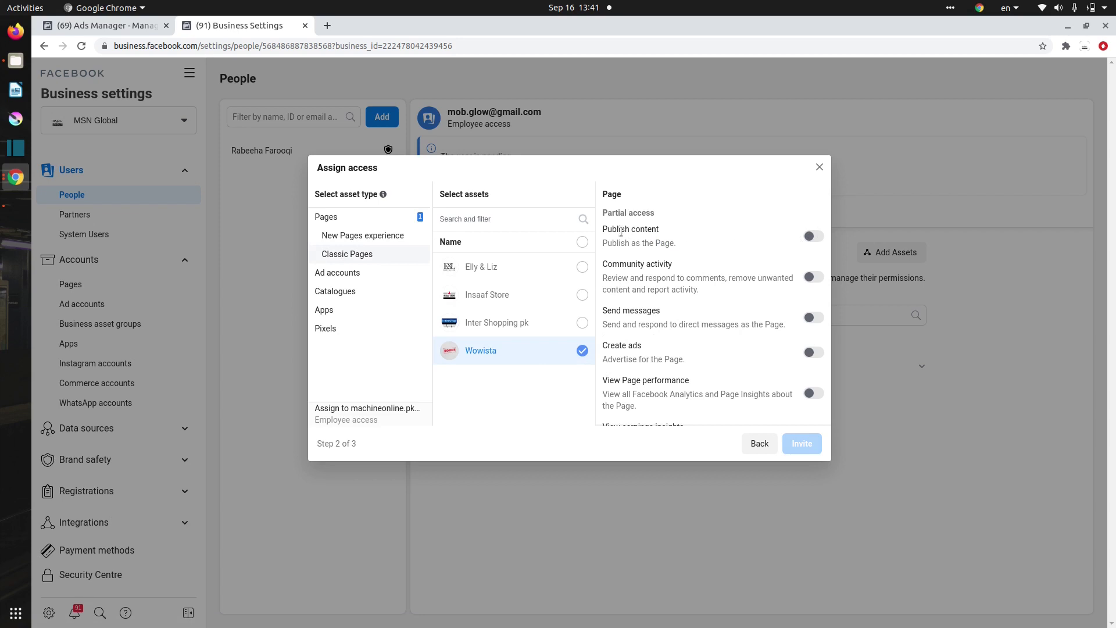
left_click_drag(620, 229, 702, 299)
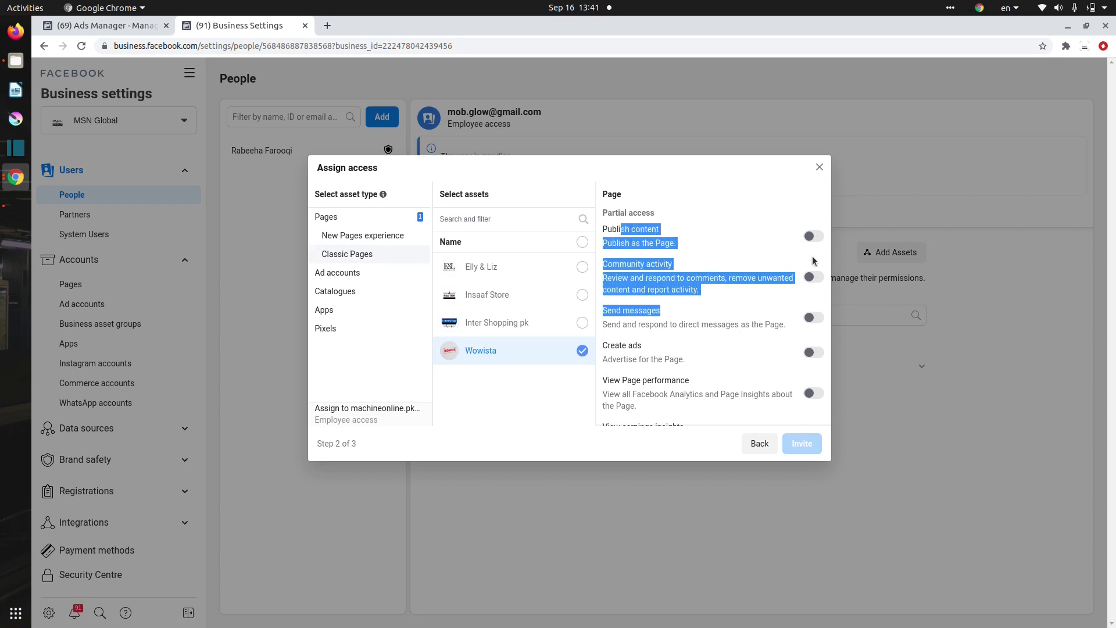
left_click(815, 236)
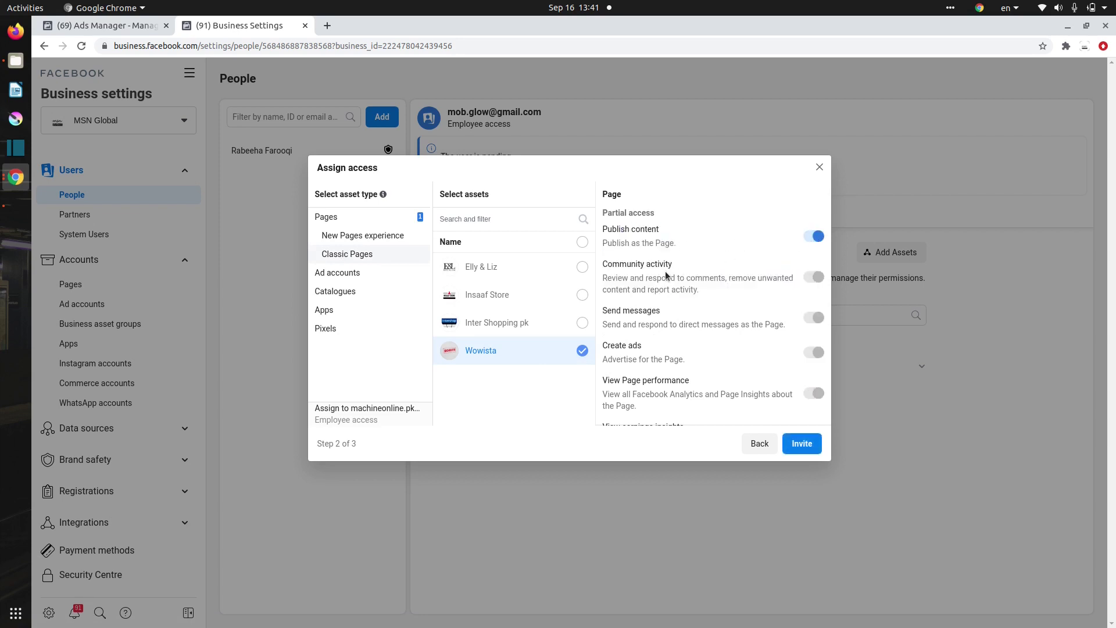
scroll(769, 324, "down", 3)
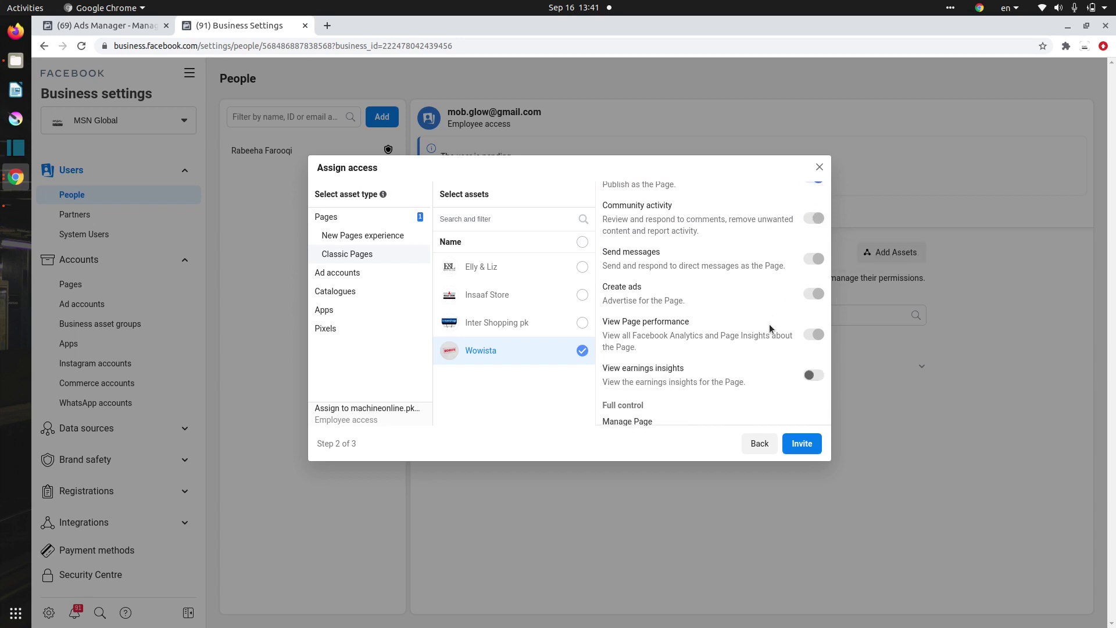
scroll(714, 263, "down", 2)
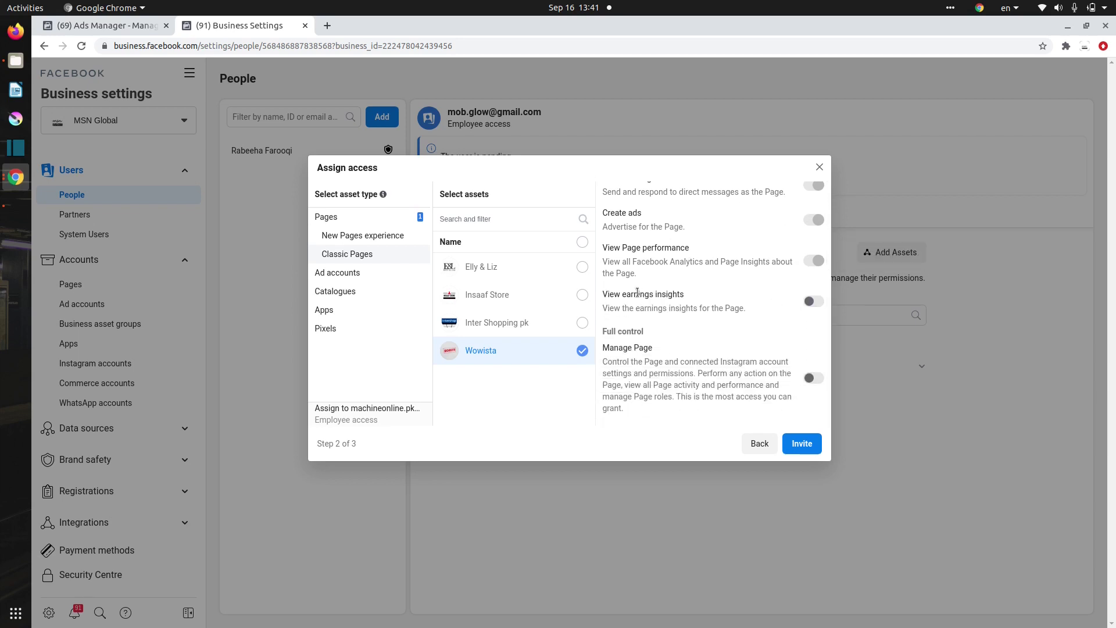
left_click_drag(618, 292, 685, 296)
left_click(661, 294)
Send the invitation and close the Invitation sent confirmation
left_click(807, 443)
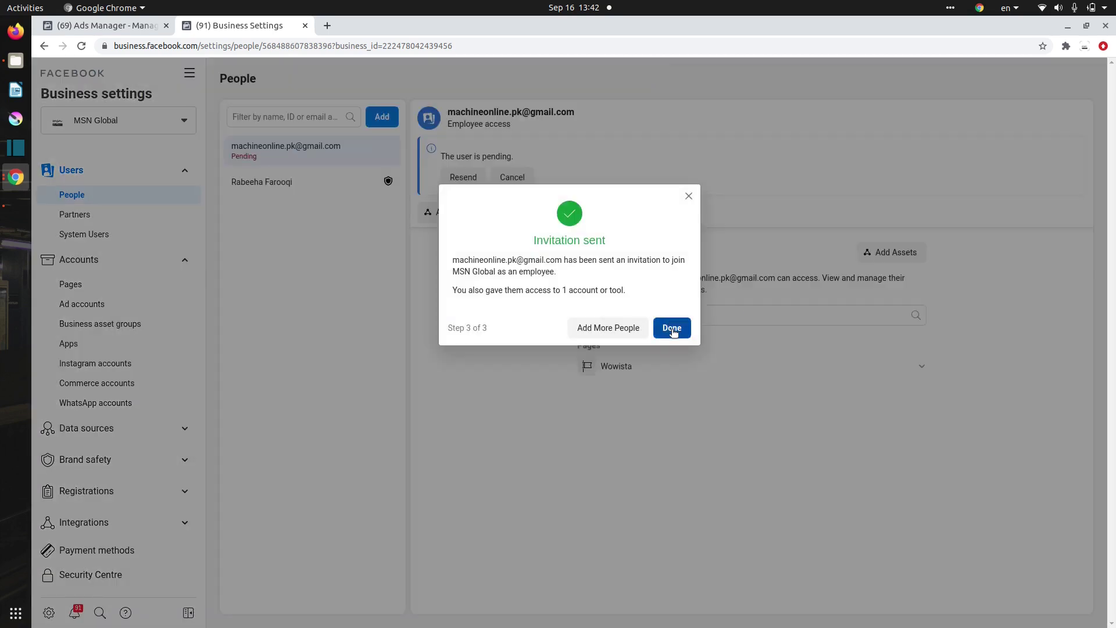
left_click(671, 329)
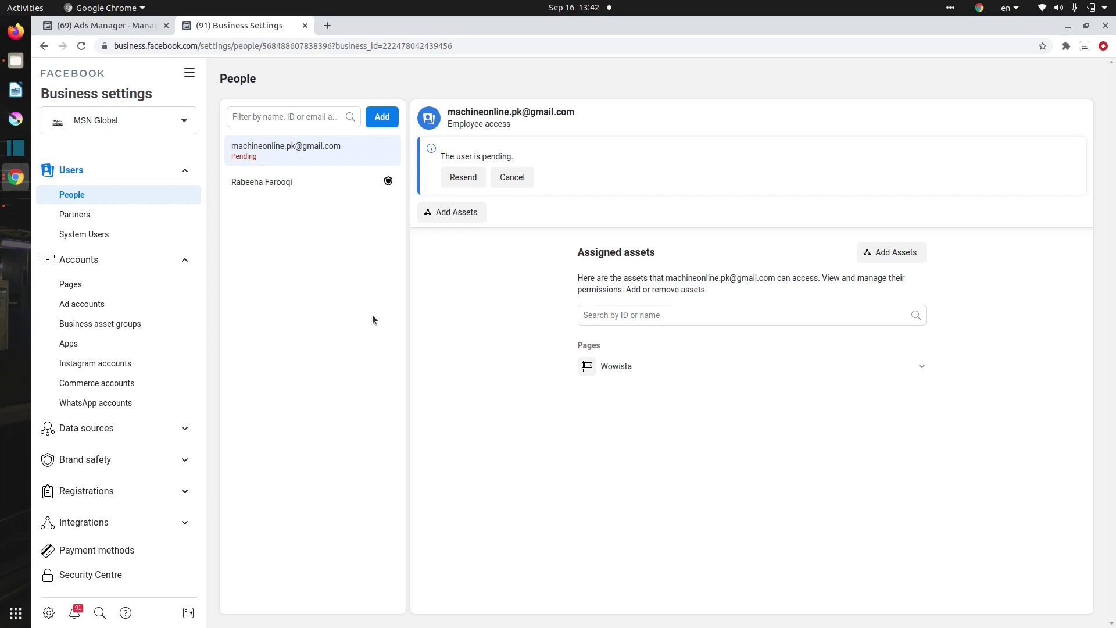
Copy the pending invitation's link without resending it, then close the Business Settings tab
left_click(462, 178)
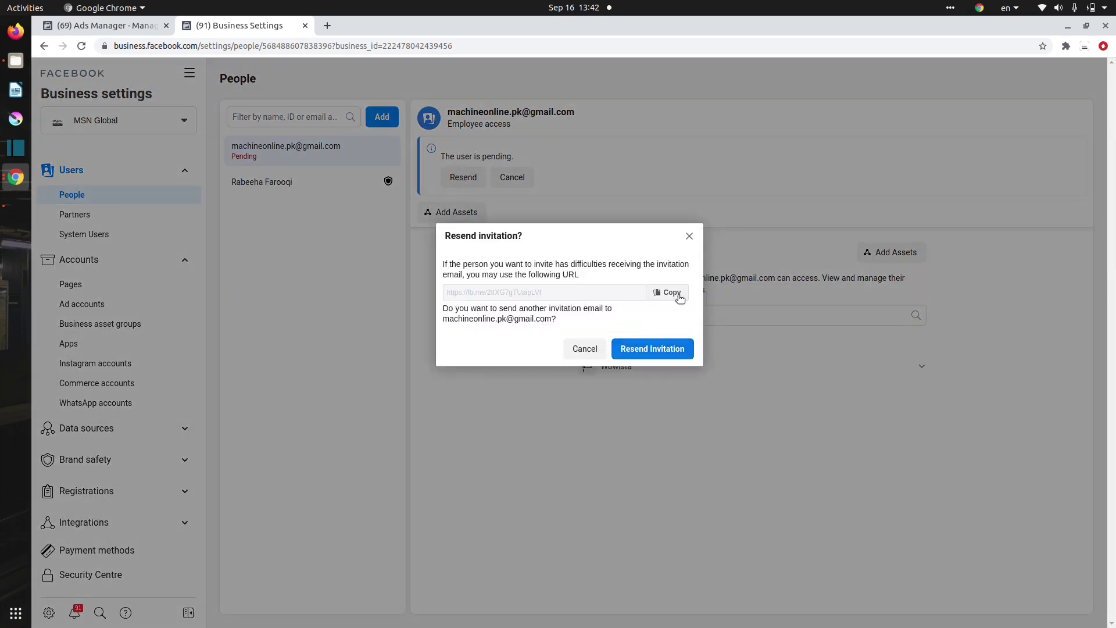
left_click(672, 292)
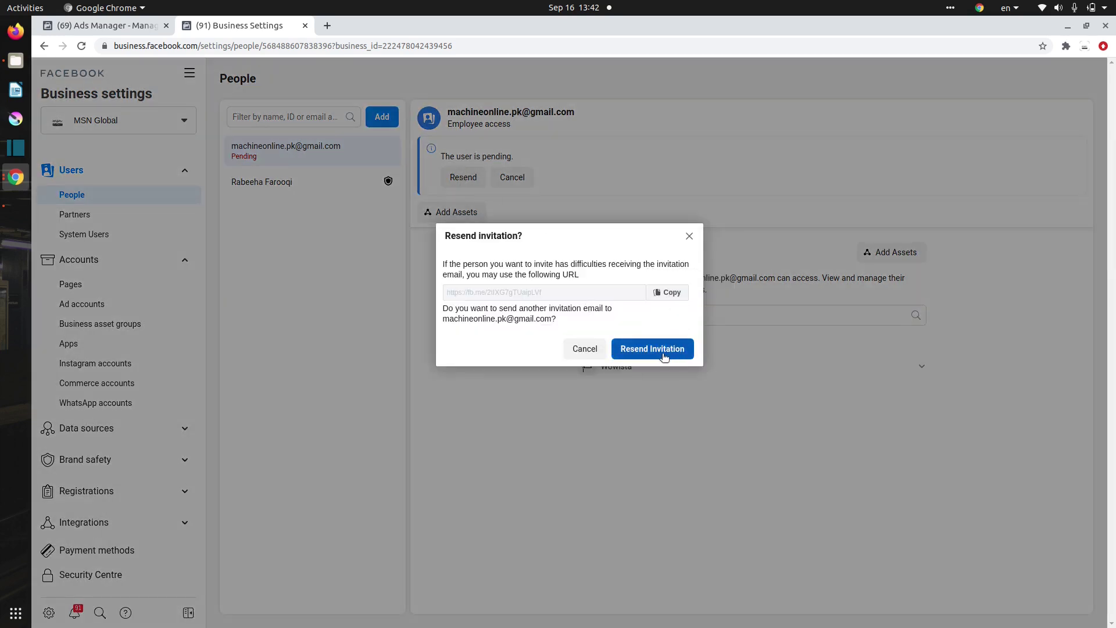
left_click(584, 349)
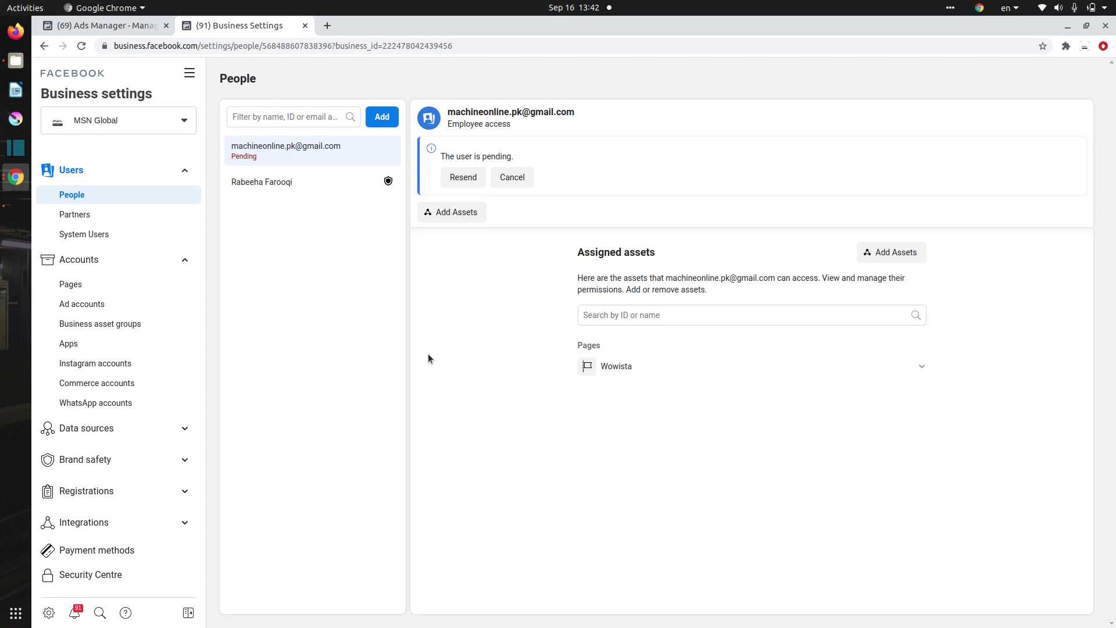
key("ctrl+w")
Open the copied invitation link in a new tab and choose to save the browser
left_click(183, 26)
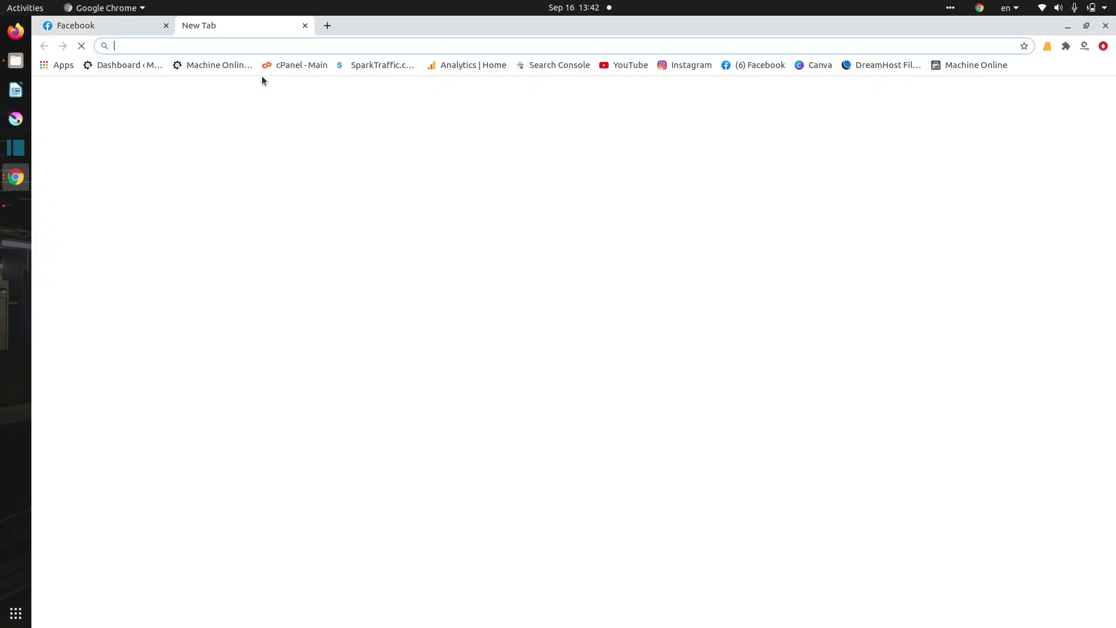
key("ctrl+v")
key("Return")
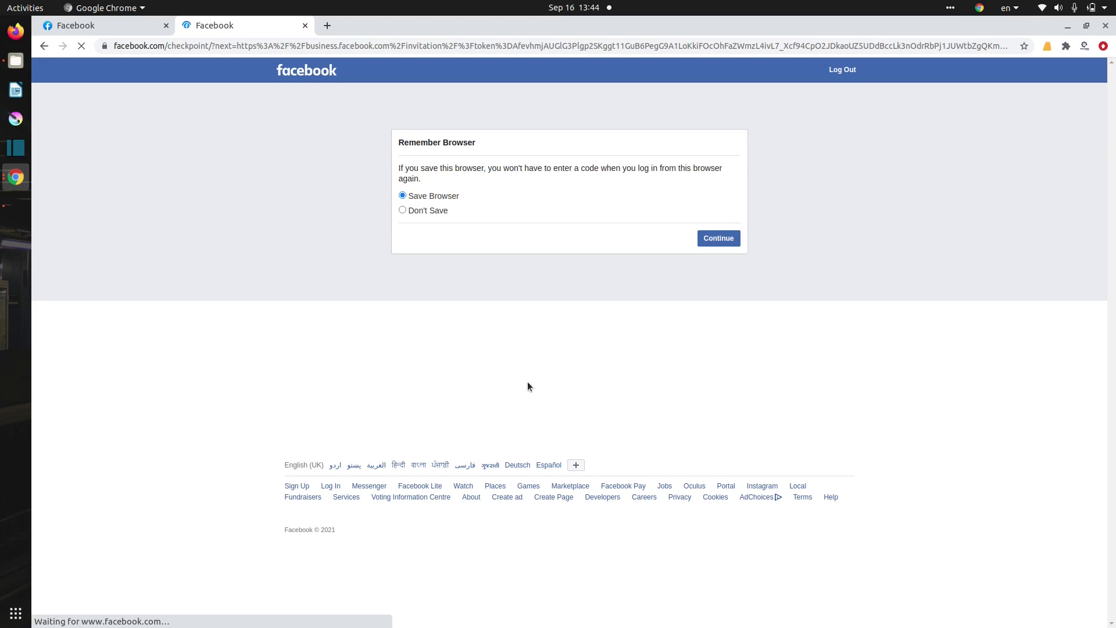
left_click(732, 239)
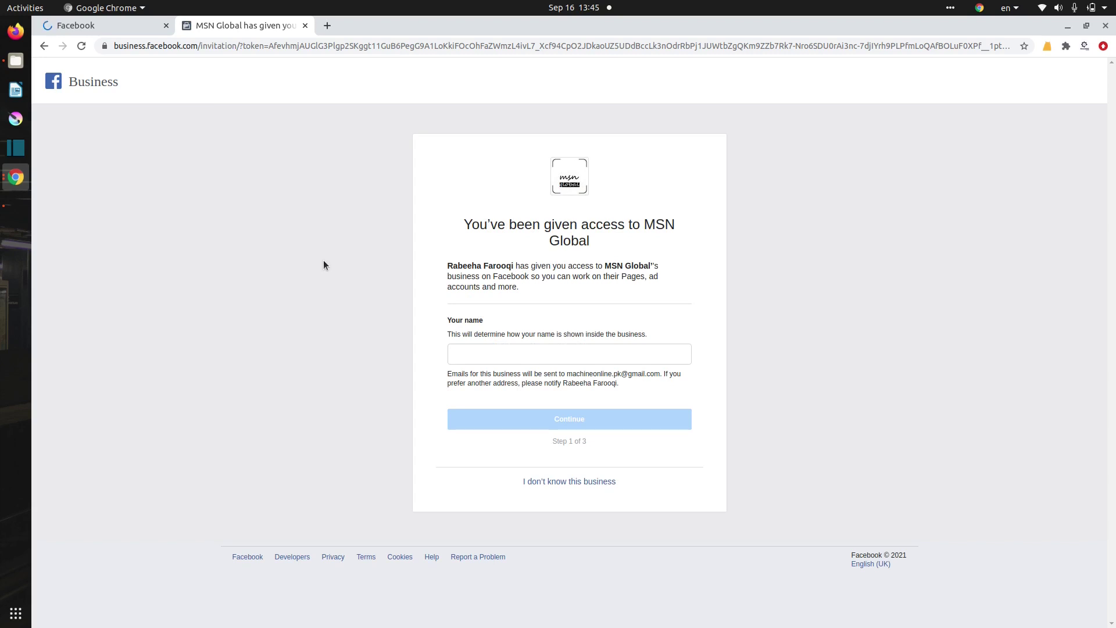
Enter the employee's full name, continue through review, and accept the MSN Global invitation
left_click(464, 350)
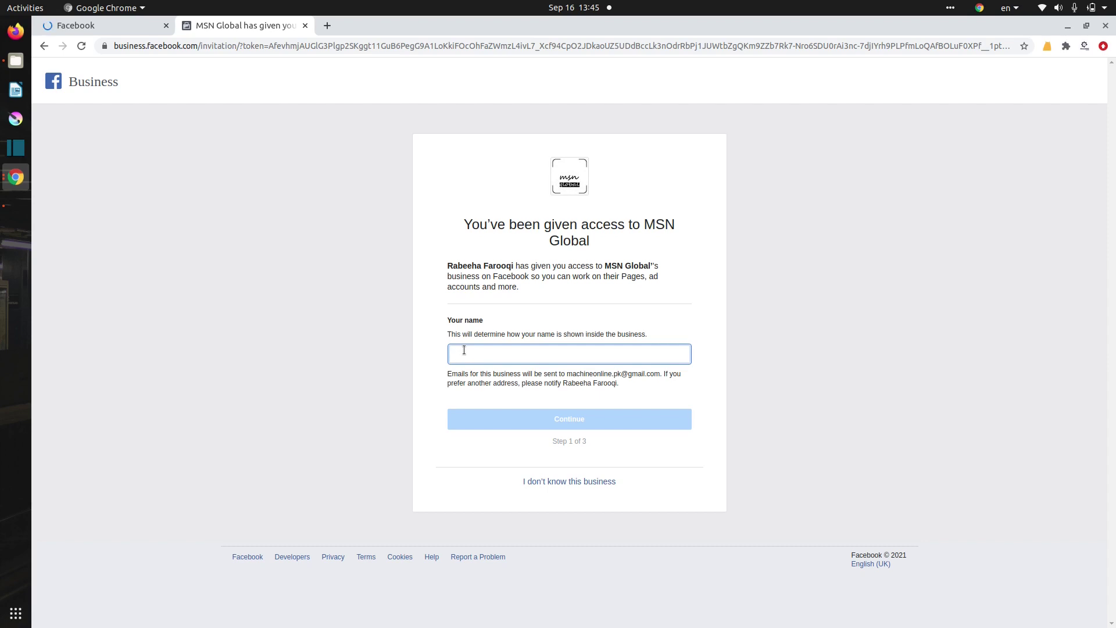
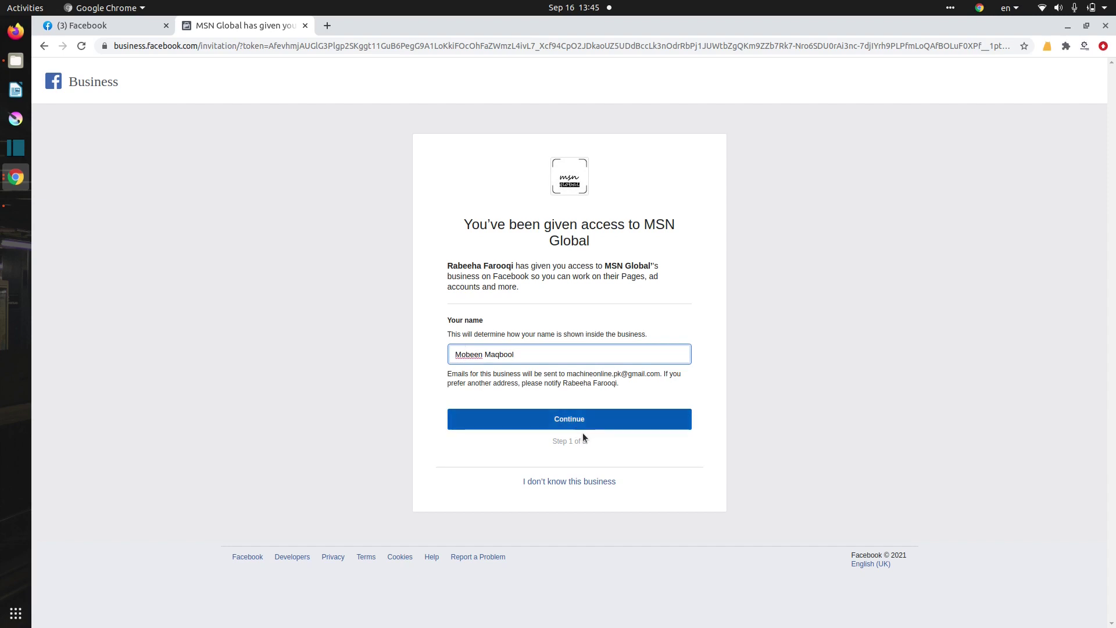
left_click(575, 416)
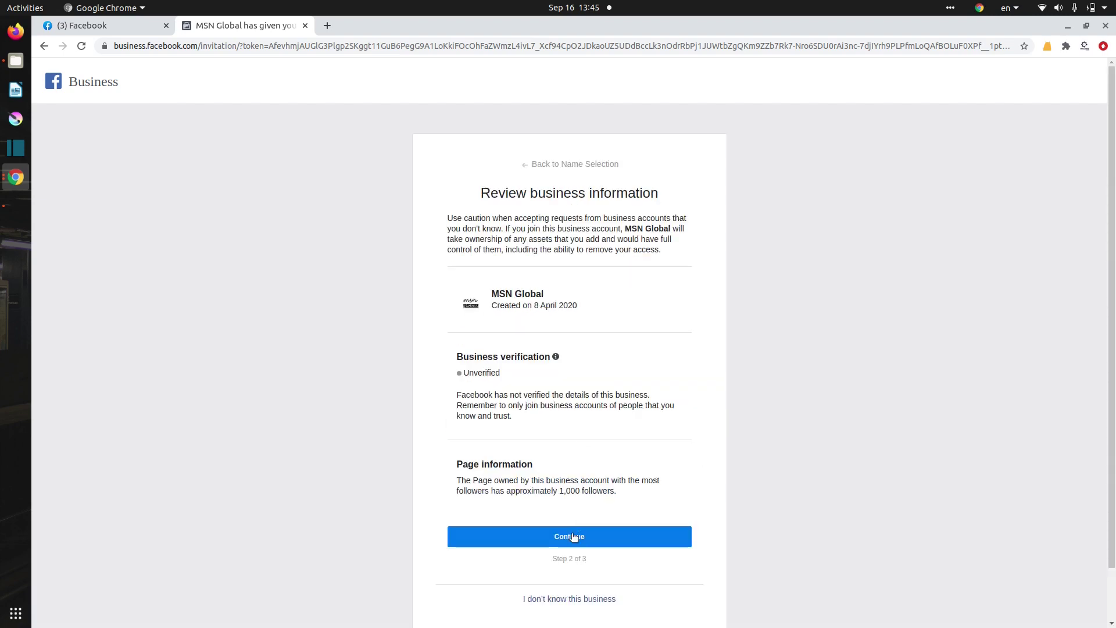
left_click(554, 535)
left_click(560, 572)
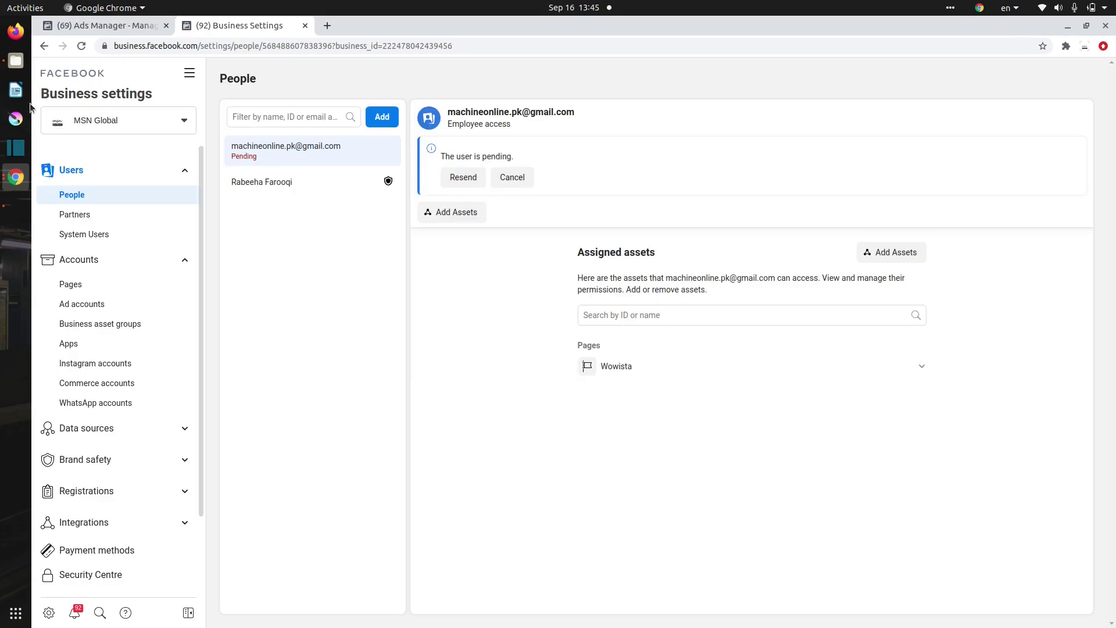
Reload People to show the new employee, then open the Commerce accounts list
left_click(82, 50)
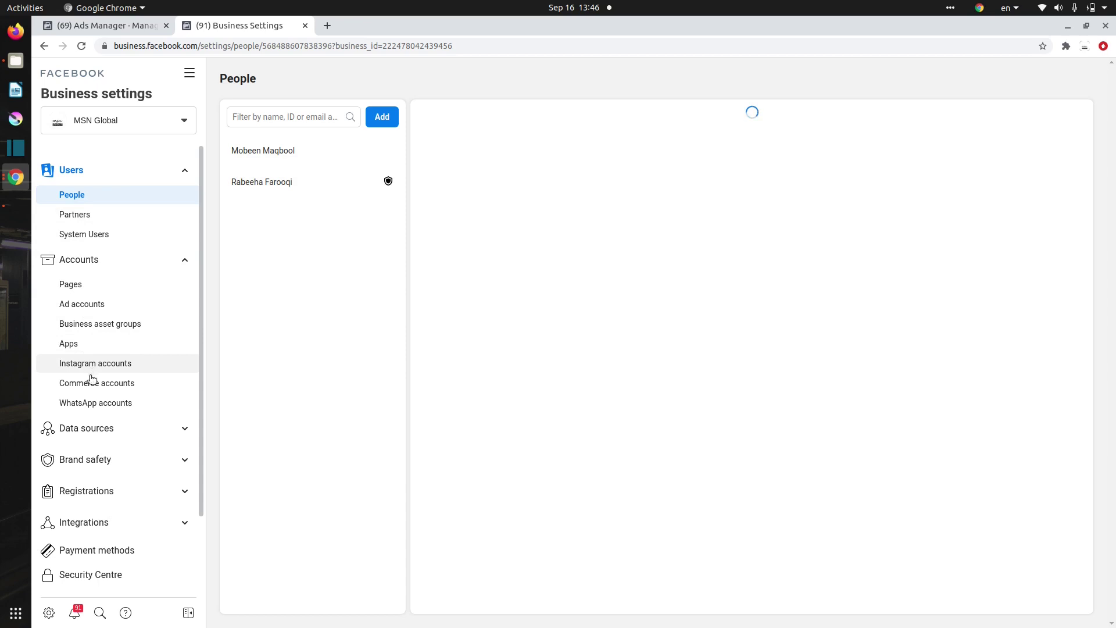
left_click(78, 387)
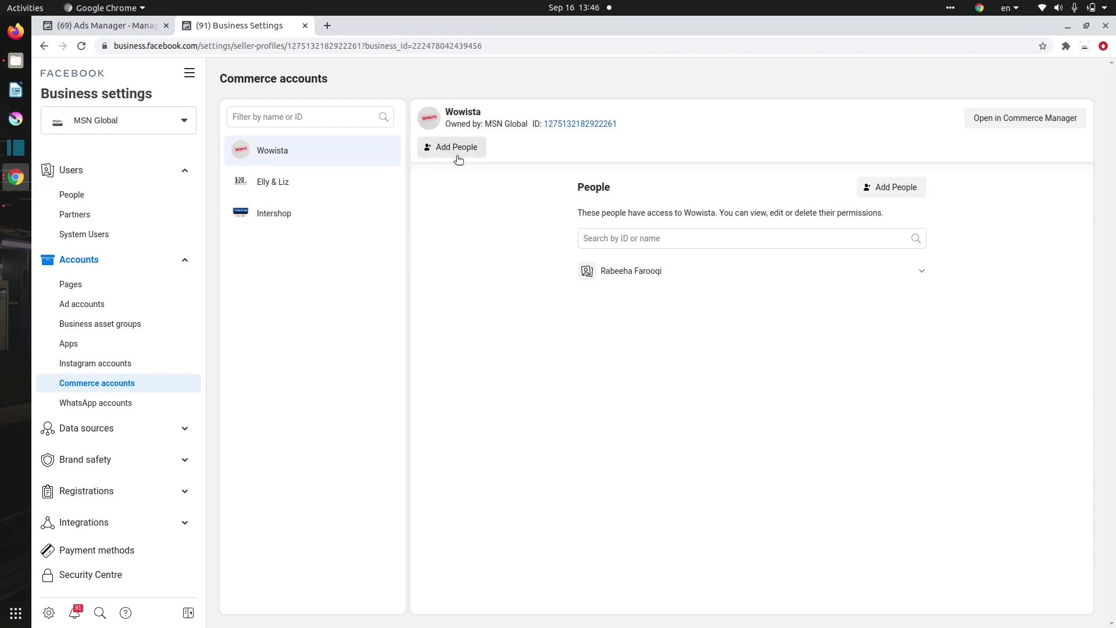
Give the employee Manage shops, Edit settings, Manage Promotions and View insights on Wowista's commerce account
left_click(442, 146)
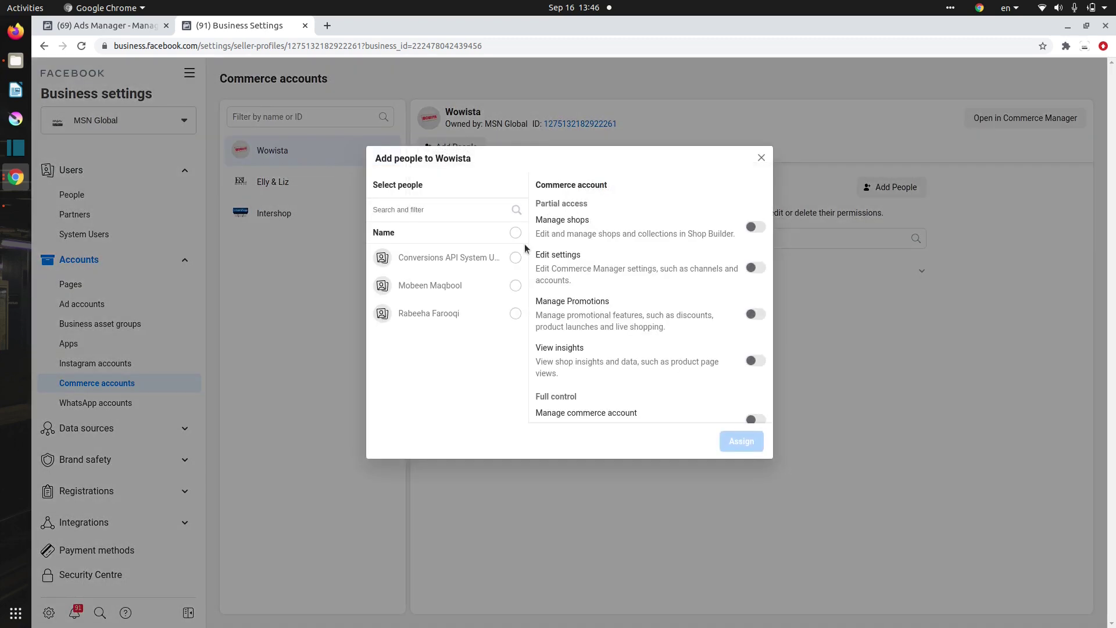
left_click(515, 286)
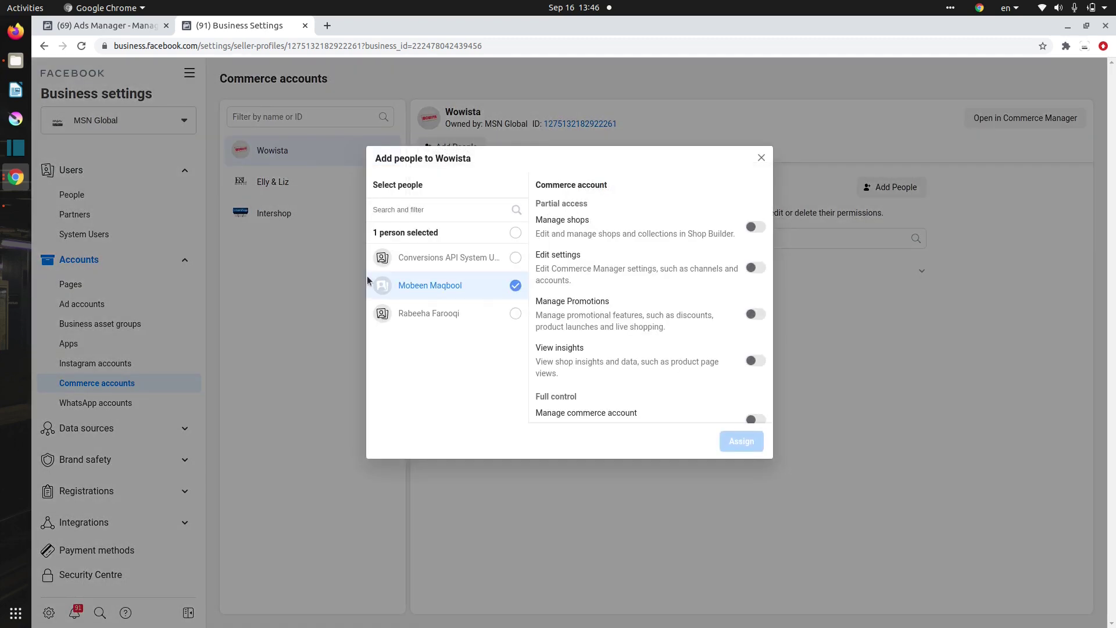
left_click(755, 227)
left_click(753, 269)
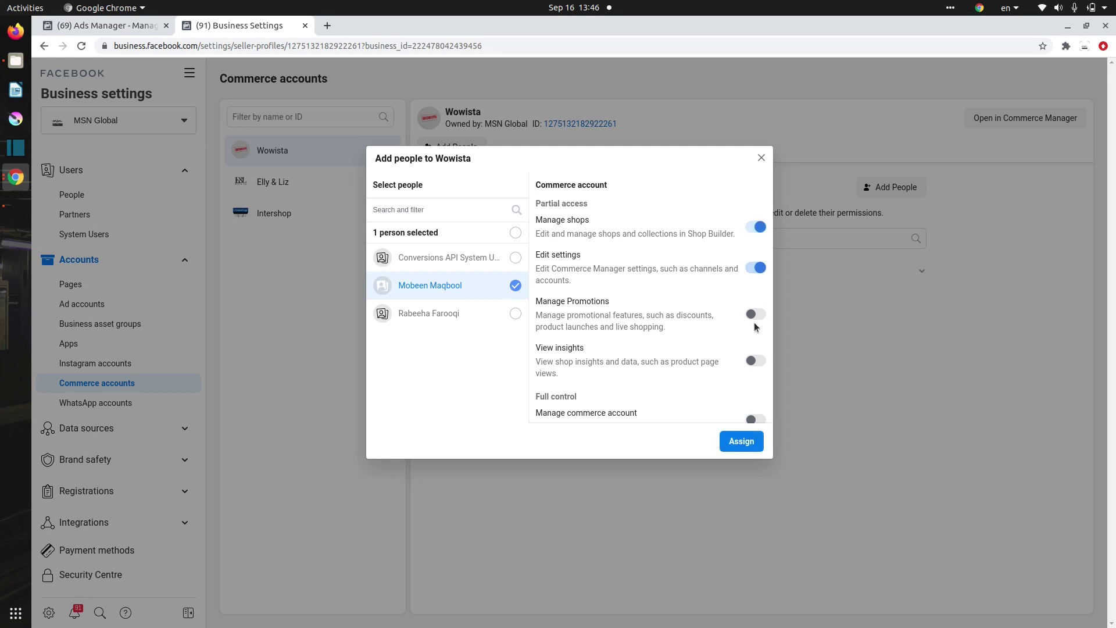
left_click(755, 315)
left_click(755, 361)
scroll(651, 332, "down", 1)
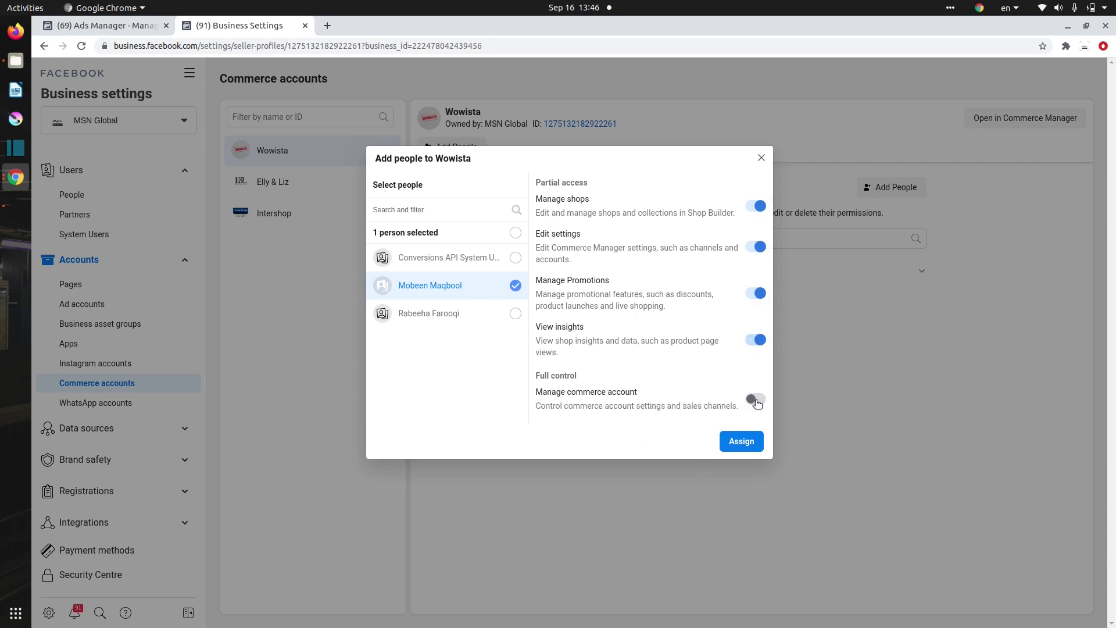
left_click(741, 443)
left_click(738, 442)
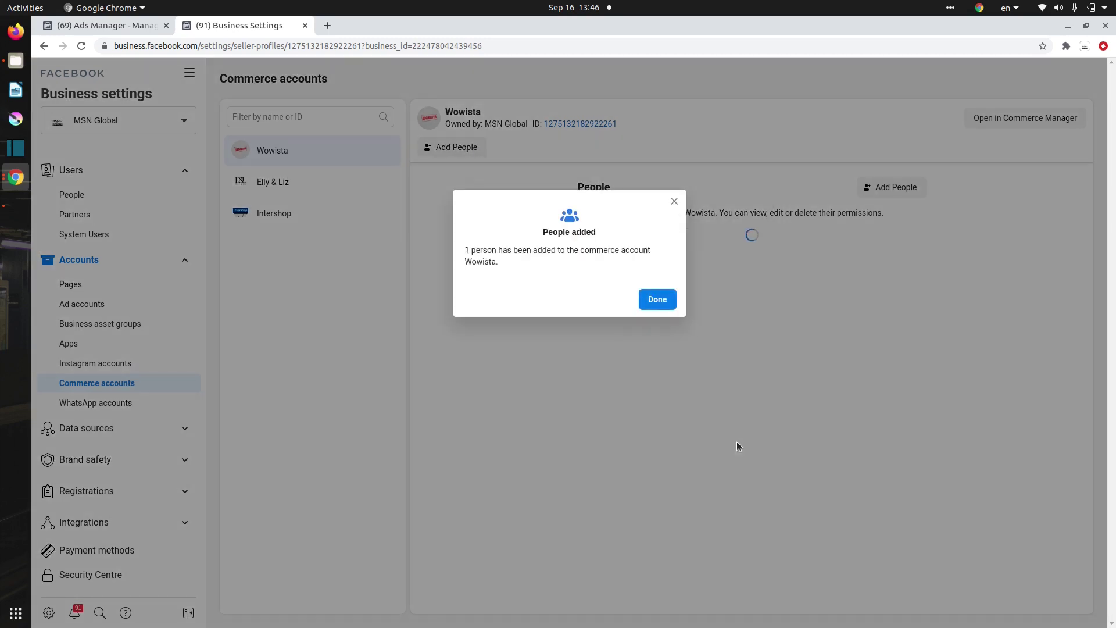
left_click(658, 300)
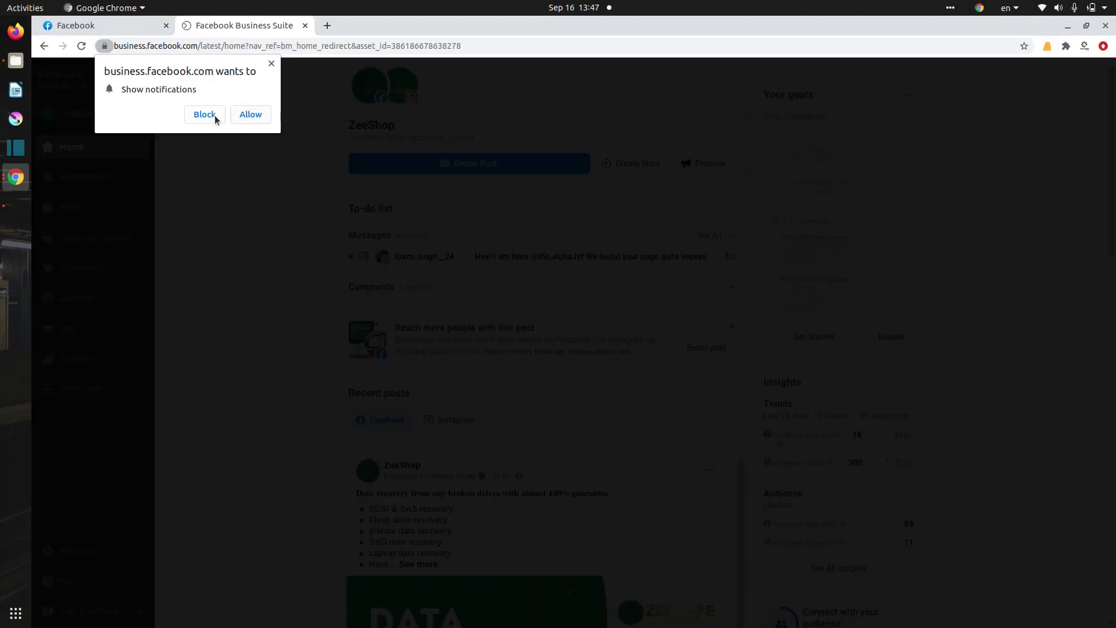
Block site notifications, reload Business Suite, and open ZeeShop's Commerce section
left_click(213, 114)
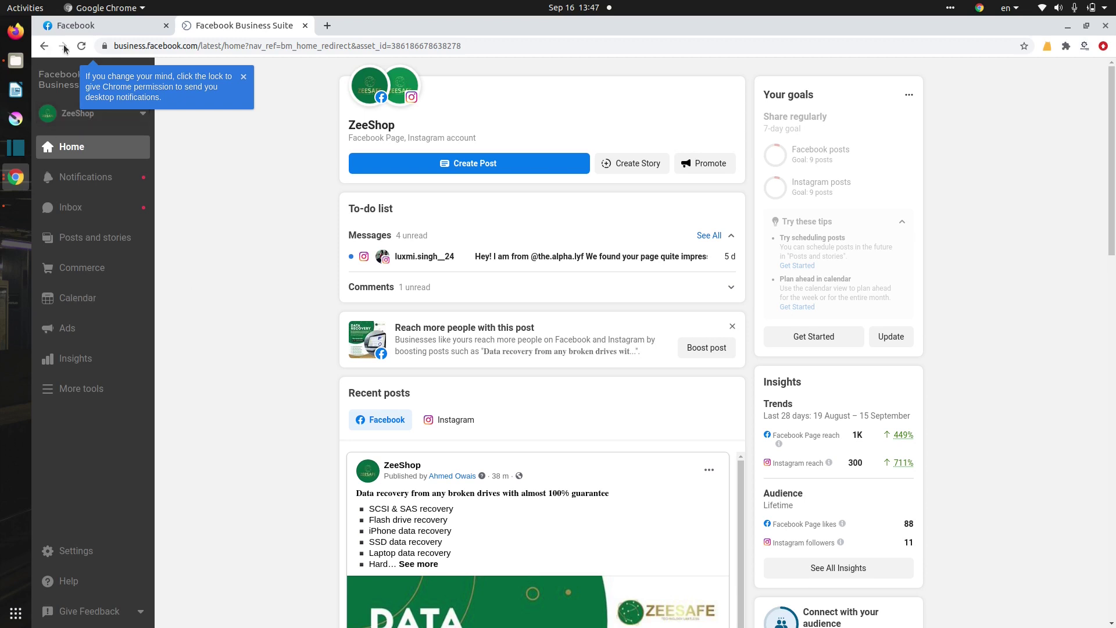
left_click(81, 46)
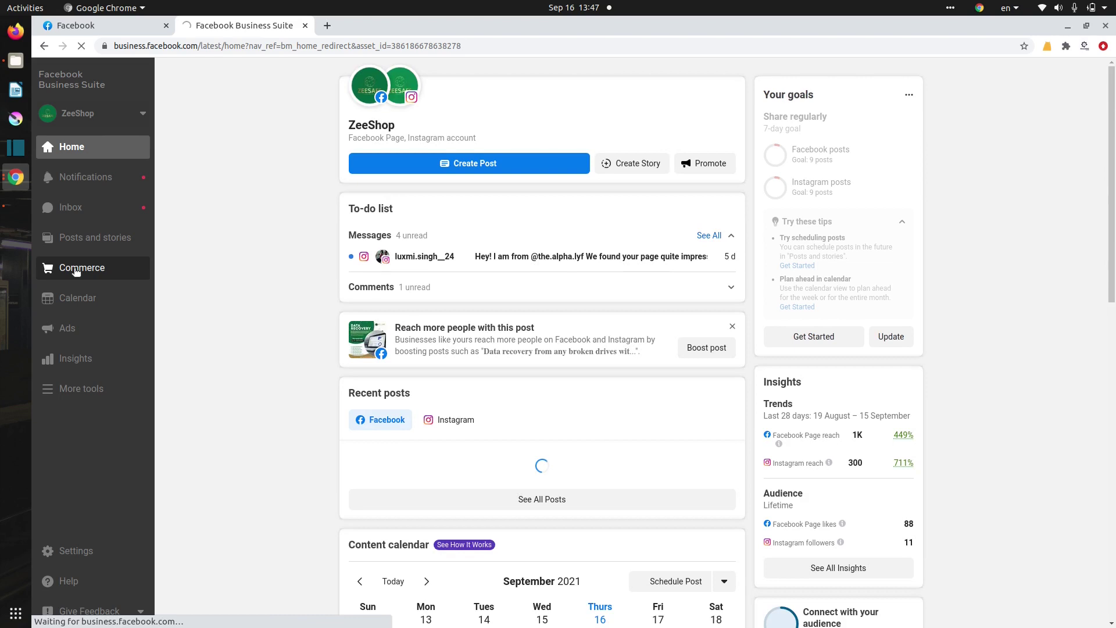
left_click(79, 272)
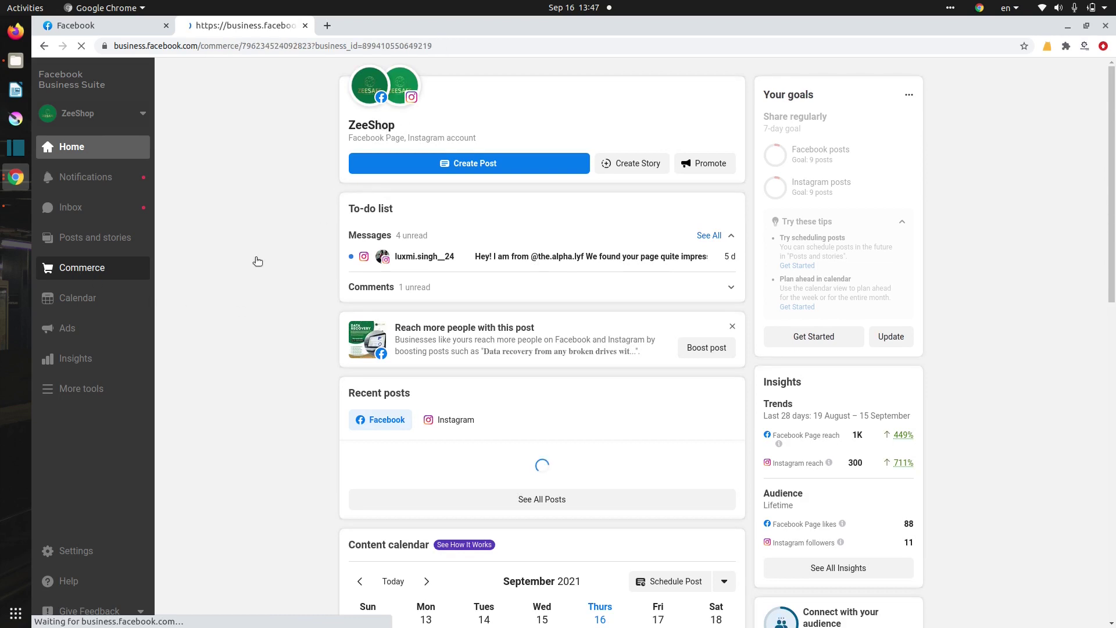